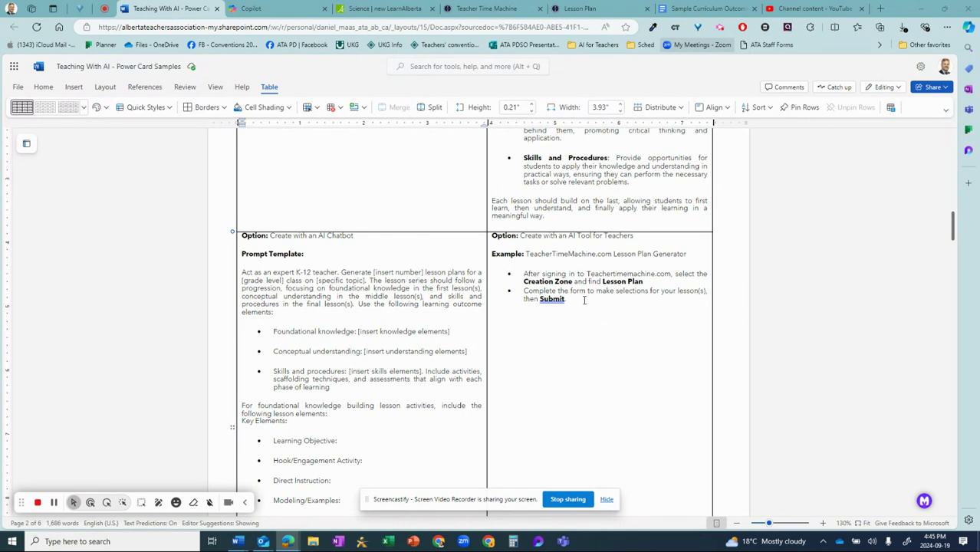
Step: Examine the AI chatbot prompt template in the power card document, including the key elements for each of the three lesson types
{"action": "scroll", "coordinate": [584, 300], "scroll_direction": "down", "scroll_amount": 1}
{"action": "scroll", "coordinate": [585, 301], "scroll_direction": "down", "scroll_amount": 1}
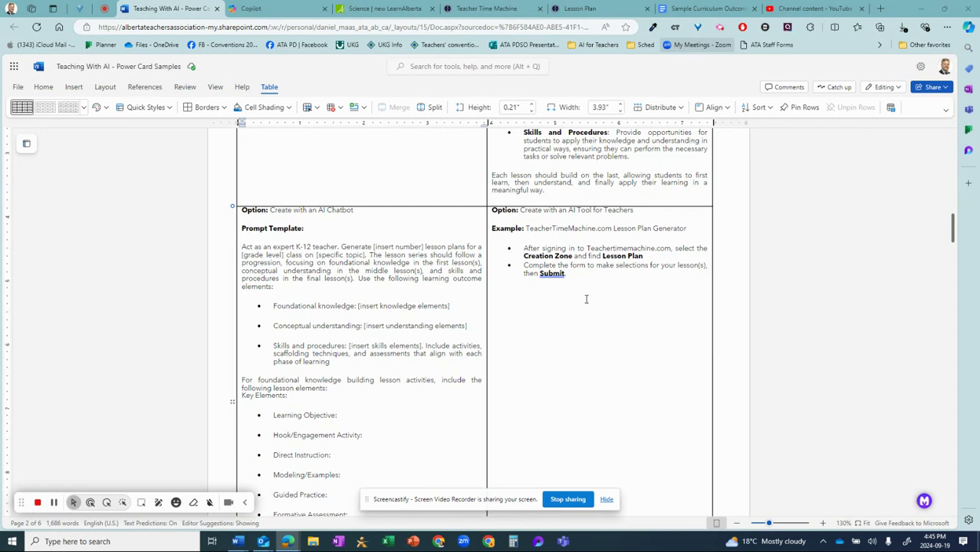
{"action": "scroll", "coordinate": [584, 301], "scroll_direction": "down", "scroll_amount": 4}
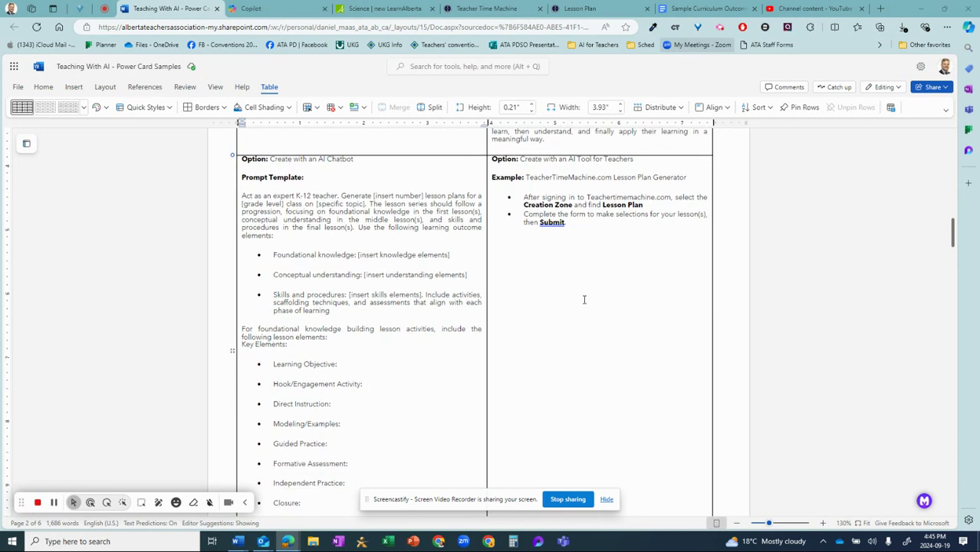
{"action": "scroll", "coordinate": [338, 227], "scroll_direction": "down", "scroll_amount": 3}
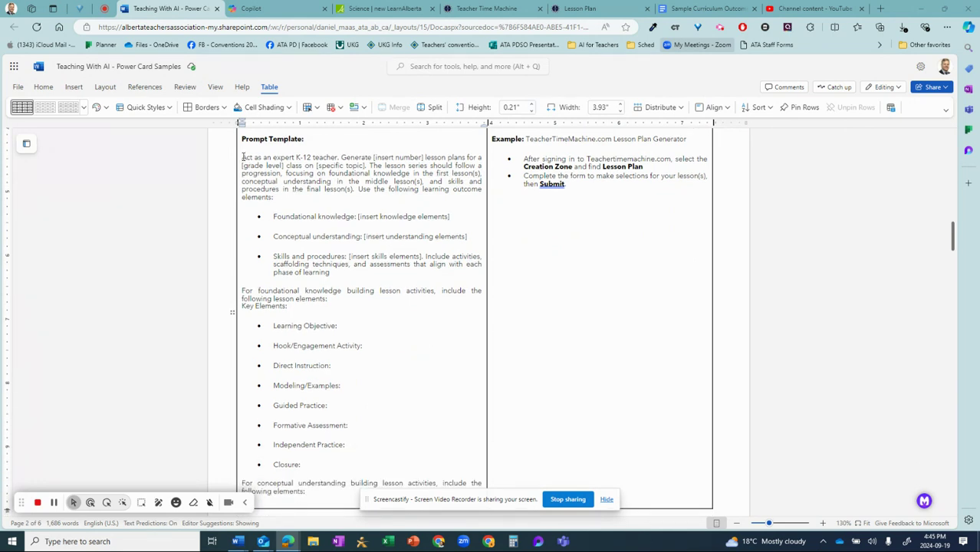
{"action": "left_click_drag", "start_coordinate": [244, 157], "coordinate": [337, 430]}
{"action": "left_click", "coordinate": [324, 188]}
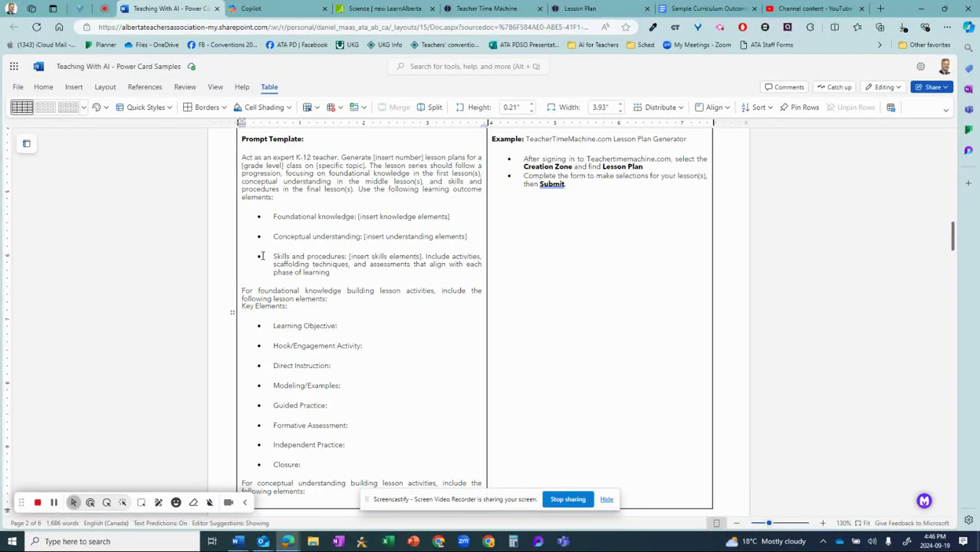
{"action": "scroll", "coordinate": [263, 256], "scroll_direction": "down", "scroll_amount": 3}
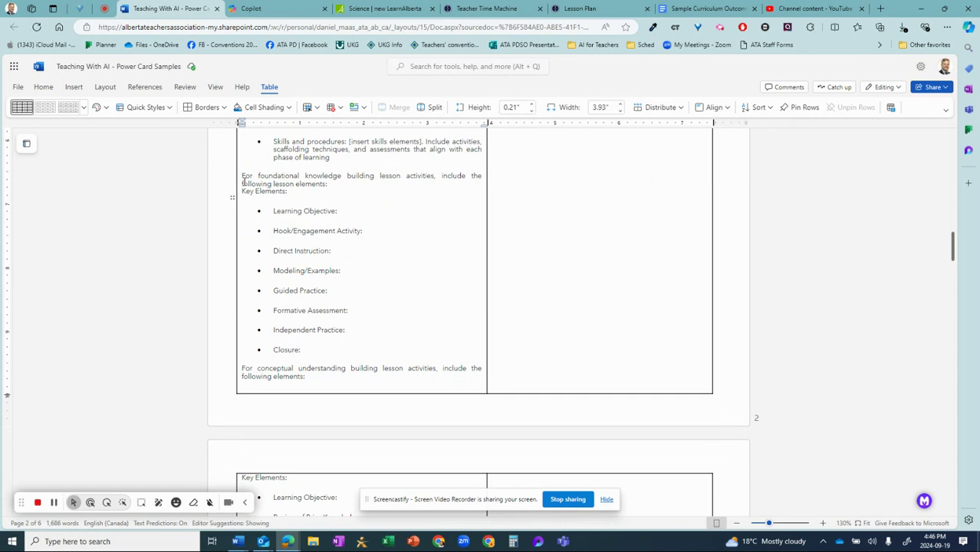
{"action": "scroll", "coordinate": [255, 201], "scroll_direction": "down", "scroll_amount": 1}
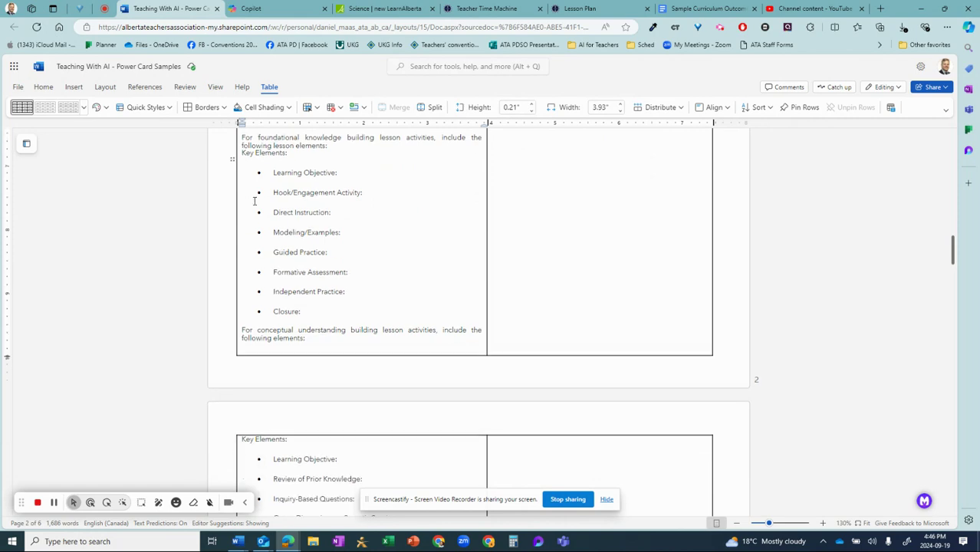
{"action": "scroll", "coordinate": [254, 201], "scroll_direction": "down", "scroll_amount": 3}
{"action": "scroll", "coordinate": [255, 201], "scroll_direction": "down", "scroll_amount": 5}
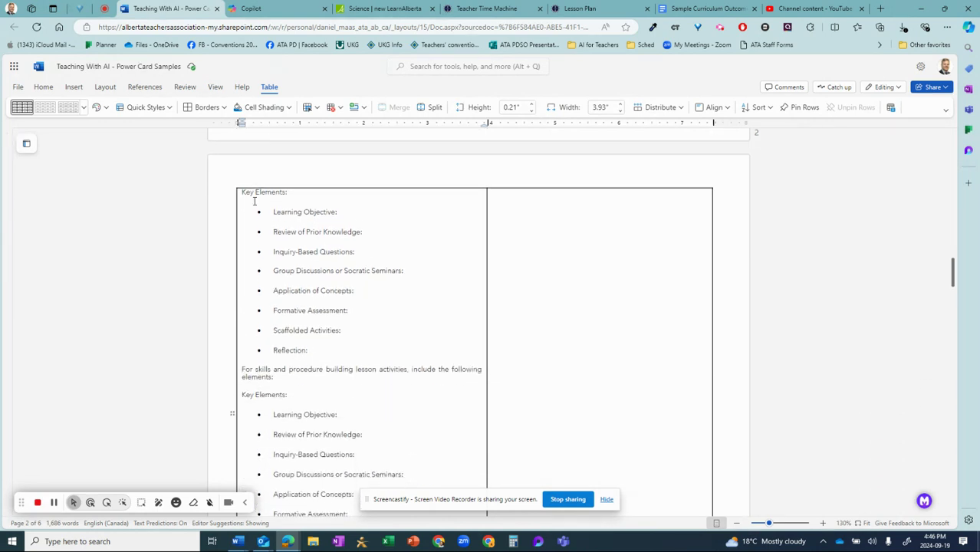
{"action": "scroll", "coordinate": [254, 201], "scroll_direction": "down", "scroll_amount": 3}
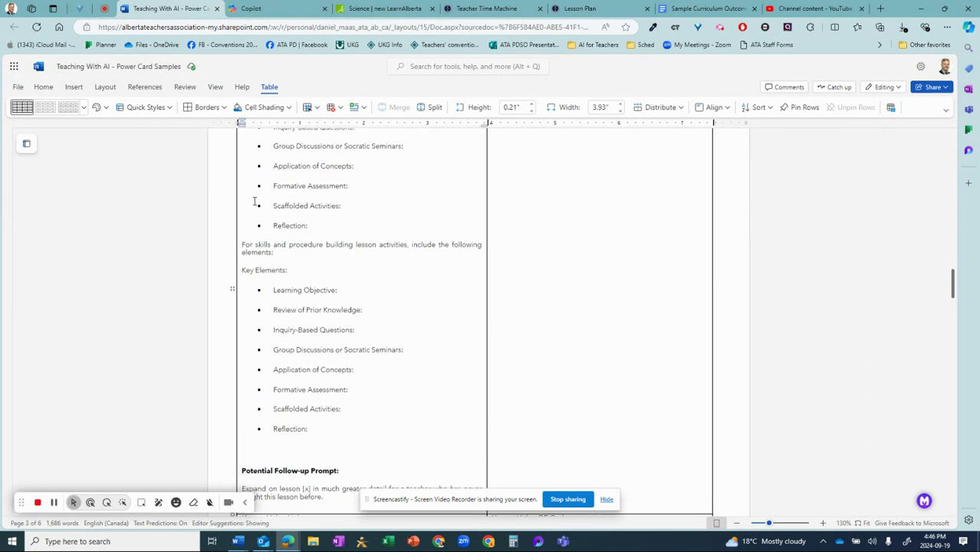
{"action": "scroll", "coordinate": [255, 201], "scroll_direction": "up", "scroll_amount": 6}
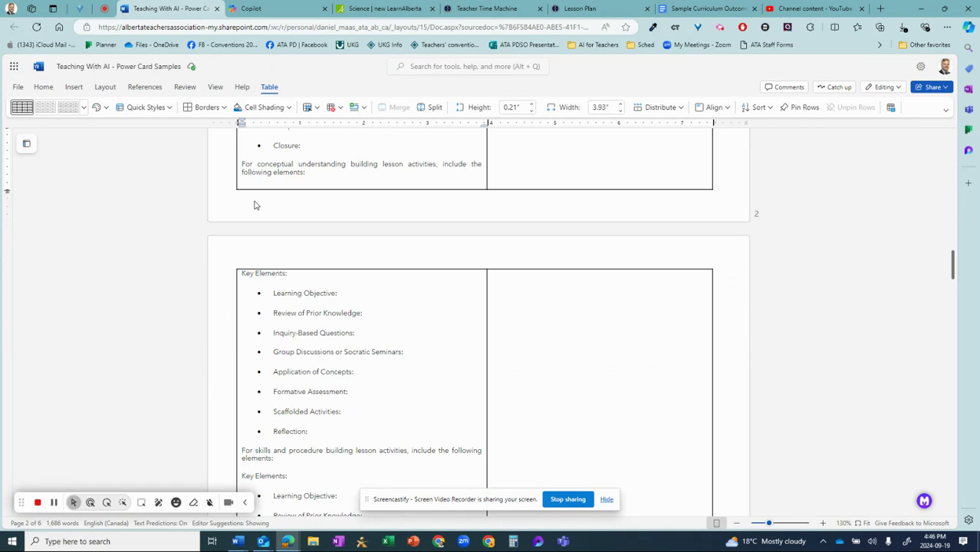
{"action": "scroll", "coordinate": [255, 205], "scroll_direction": "up", "scroll_amount": 5}
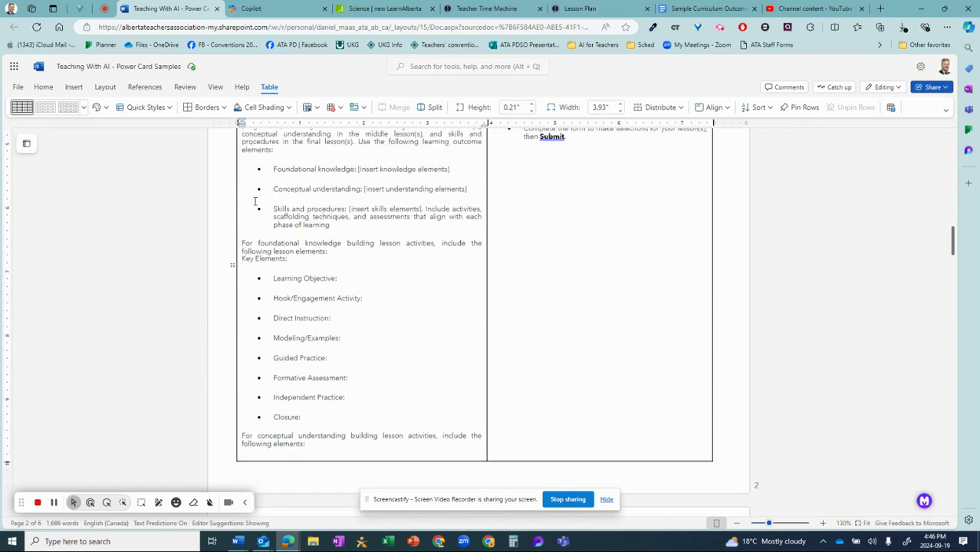
Step: Switch to Copilot, review the filled-in prompt for 6 third grade lesson plans on states of matter, and submit it
{"action": "left_click", "coordinate": [267, 13]}
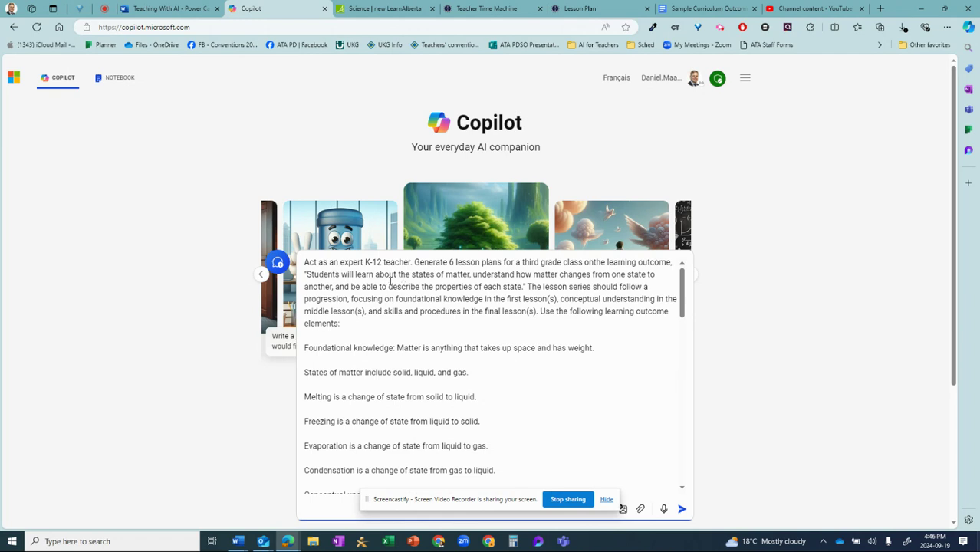
{"action": "left_click", "coordinate": [173, 8]}
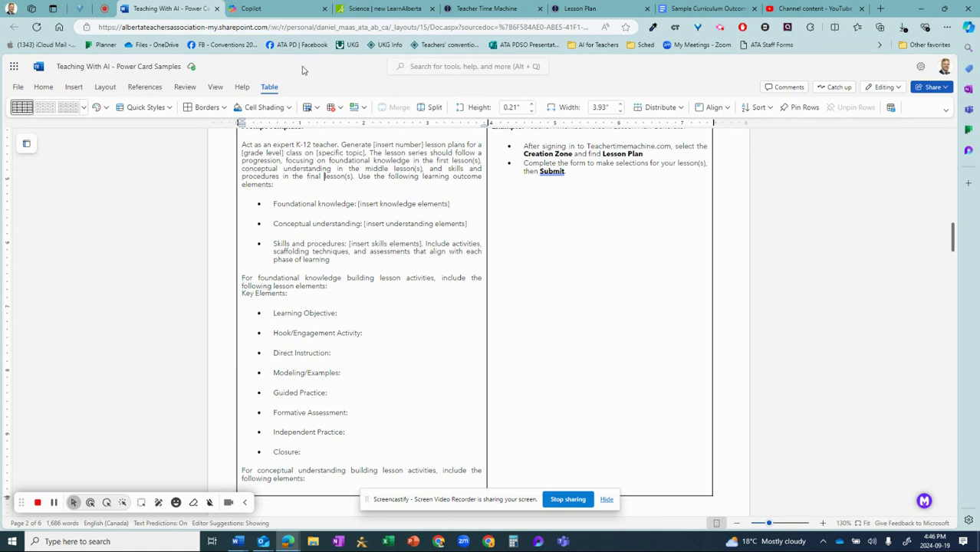
{"action": "left_click", "coordinate": [276, 10]}
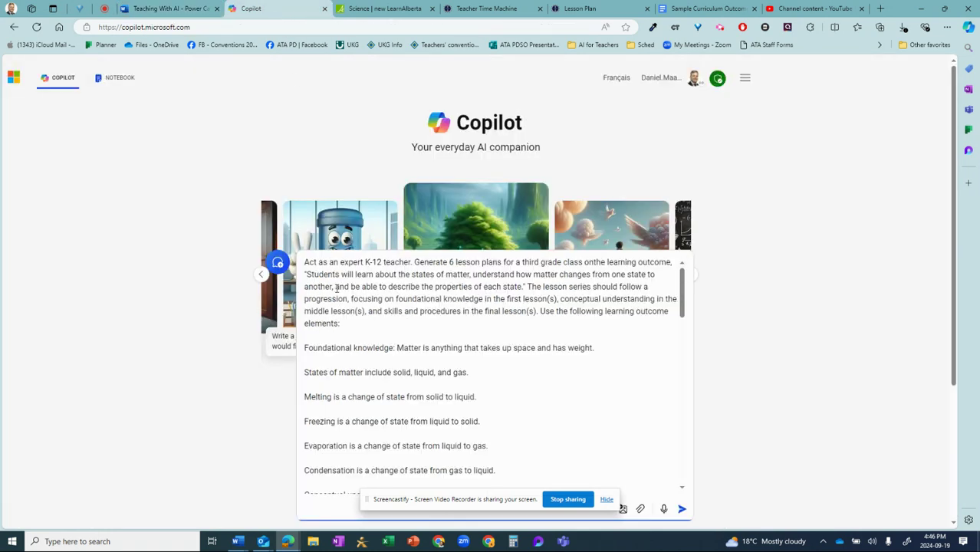
{"action": "left_click", "coordinate": [594, 263]}
{"action": "scroll", "coordinate": [463, 304], "scroll_direction": "down", "scroll_amount": 1}
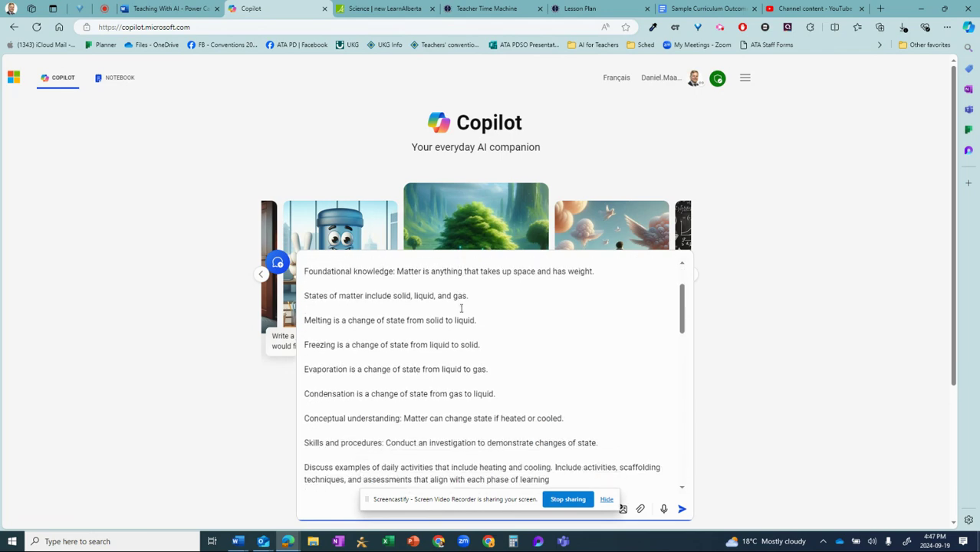
{"action": "scroll", "coordinate": [460, 308], "scroll_direction": "up", "scroll_amount": 1}
{"action": "scroll", "coordinate": [462, 311], "scroll_direction": "down", "scroll_amount": 3}
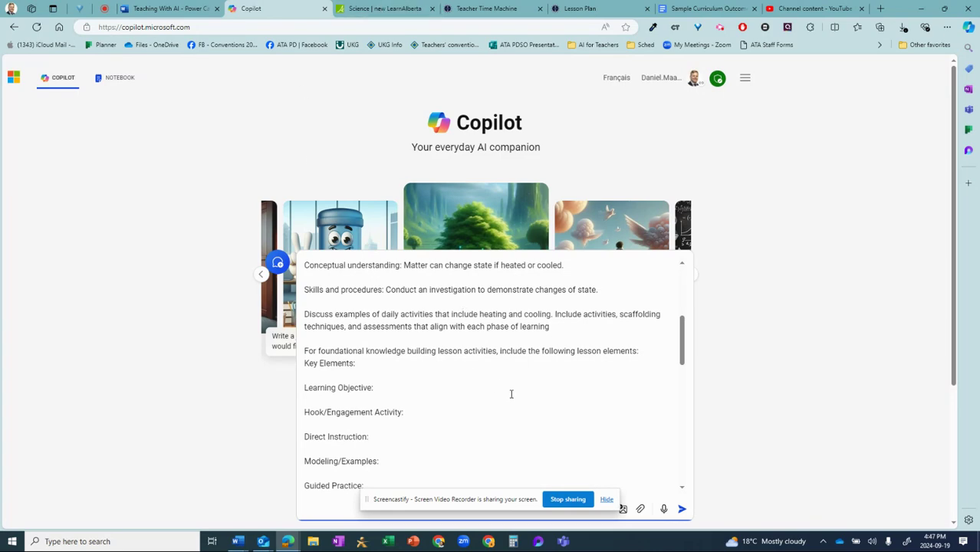
{"action": "left_click", "coordinate": [683, 511]}
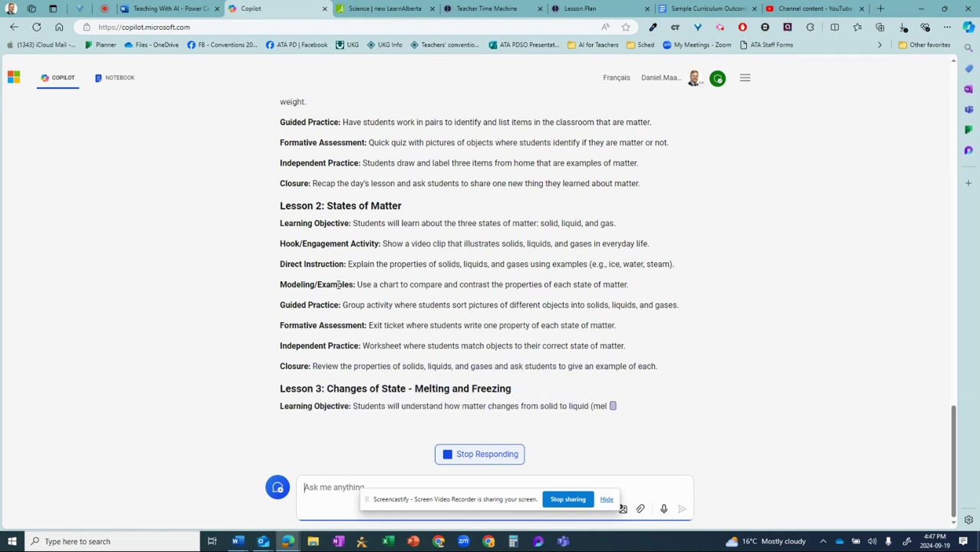
Step: Read the potential follow-up prompt in the Word document and check the lesson plans generated in Copilot
{"action": "left_click", "coordinate": [180, 8]}
{"action": "scroll", "coordinate": [303, 384], "scroll_direction": "down", "scroll_amount": 6}
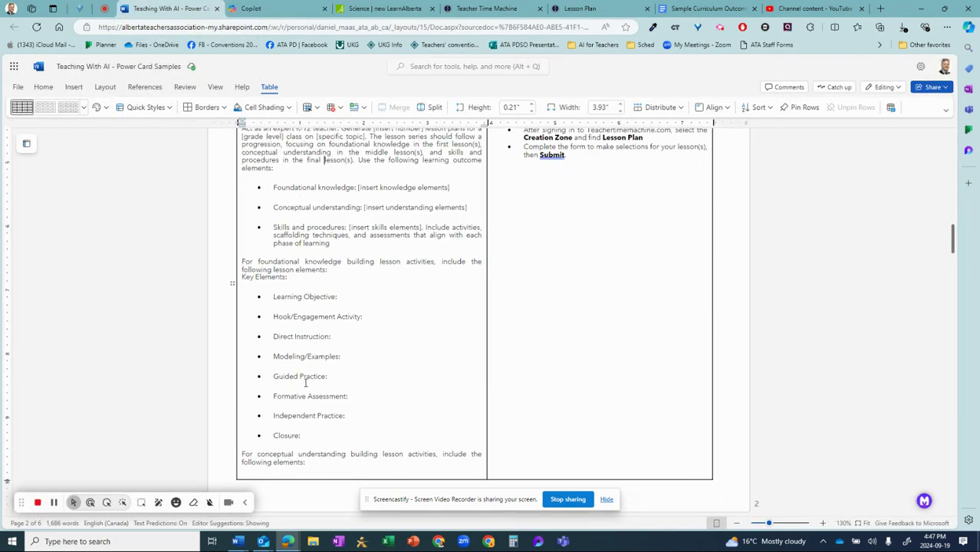
{"action": "scroll", "coordinate": [310, 374], "scroll_direction": "down", "scroll_amount": 2}
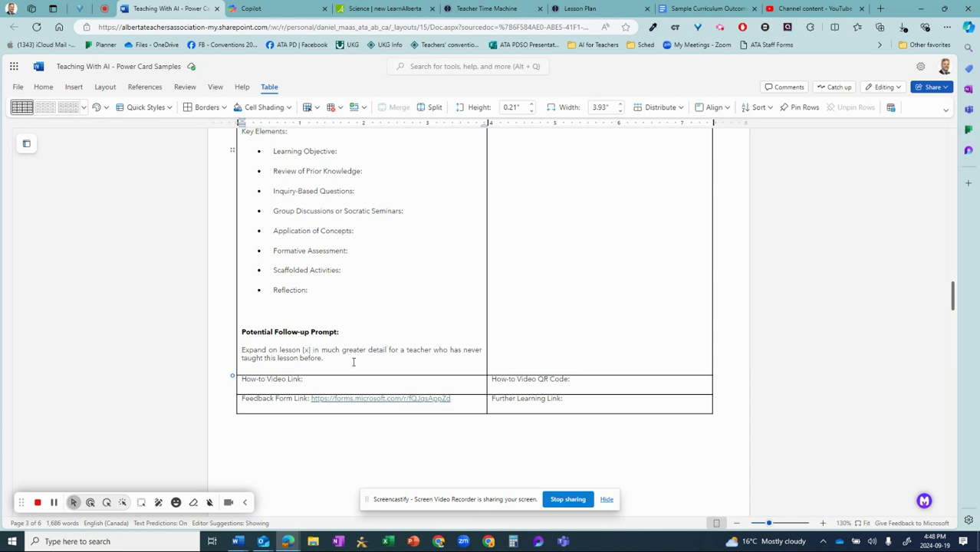
{"action": "left_click", "coordinate": [288, 11]}
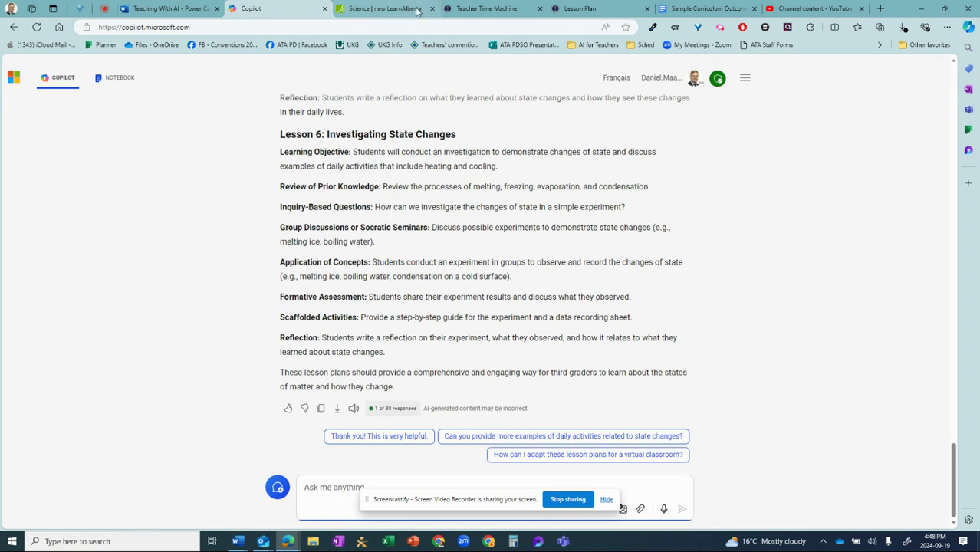
{"action": "mouse_move", "coordinate": [481, 9]}
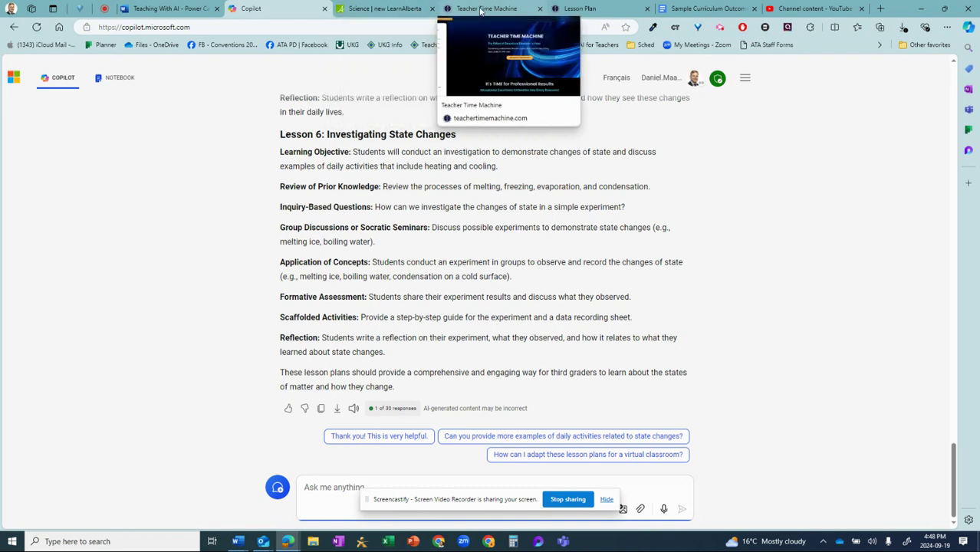
Step: Return to the Word document and read the Create with an AI Tool for Teachers instructions for the Lesson Plan Generator
{"action": "left_click", "coordinate": [172, 9]}
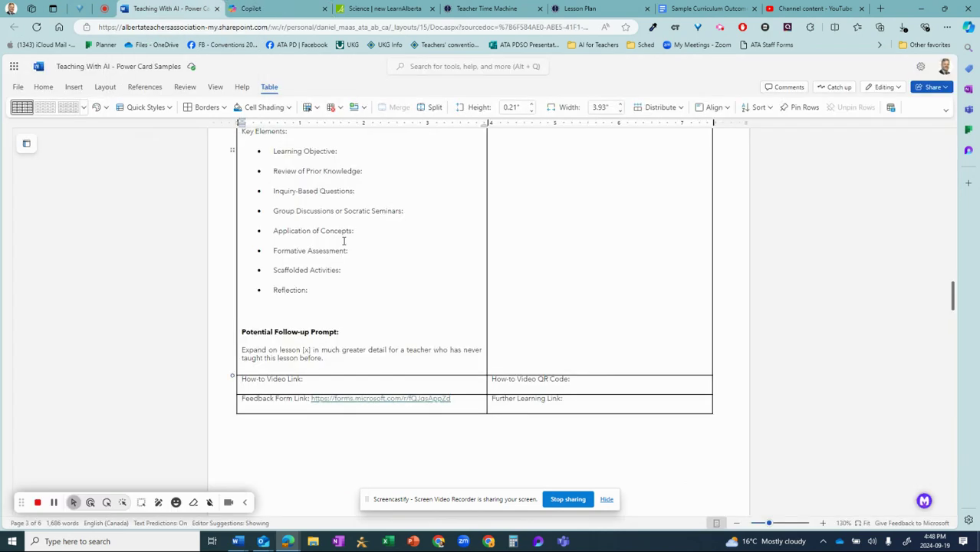
{"action": "scroll", "coordinate": [454, 227], "scroll_direction": "up", "scroll_amount": 12}
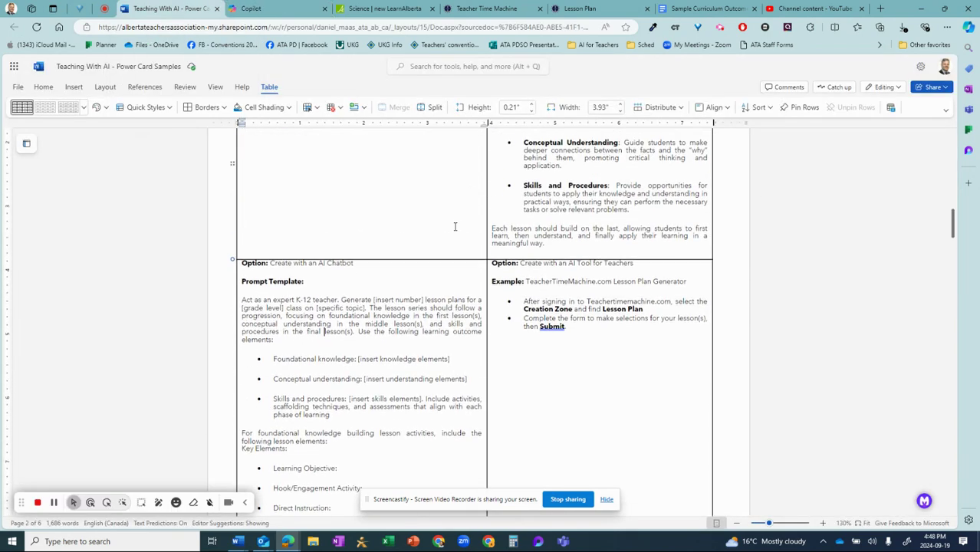
{"action": "scroll", "coordinate": [455, 227], "scroll_direction": "up", "scroll_amount": 2}
{"action": "scroll", "coordinate": [455, 230], "scroll_direction": "down", "scroll_amount": 4}
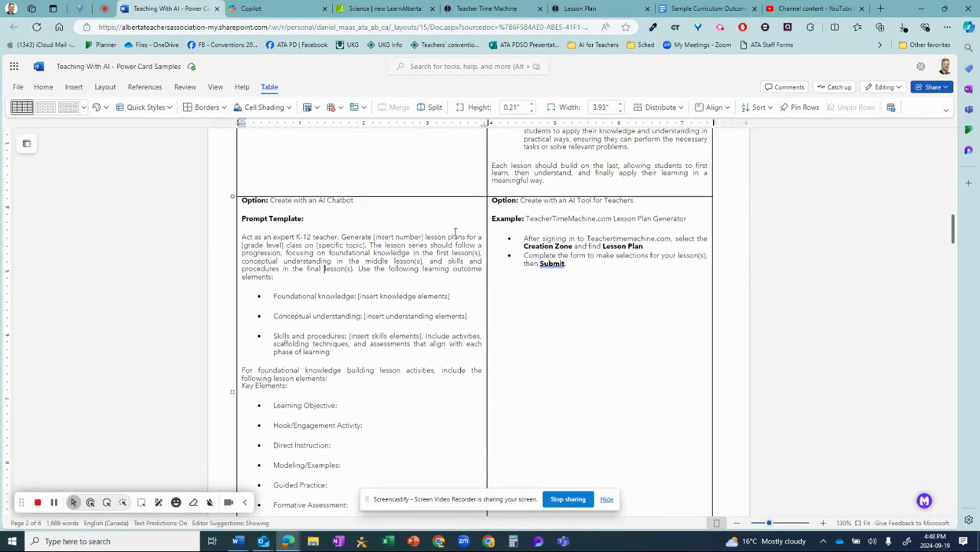
{"action": "scroll", "coordinate": [454, 232], "scroll_direction": "down", "scroll_amount": 1}
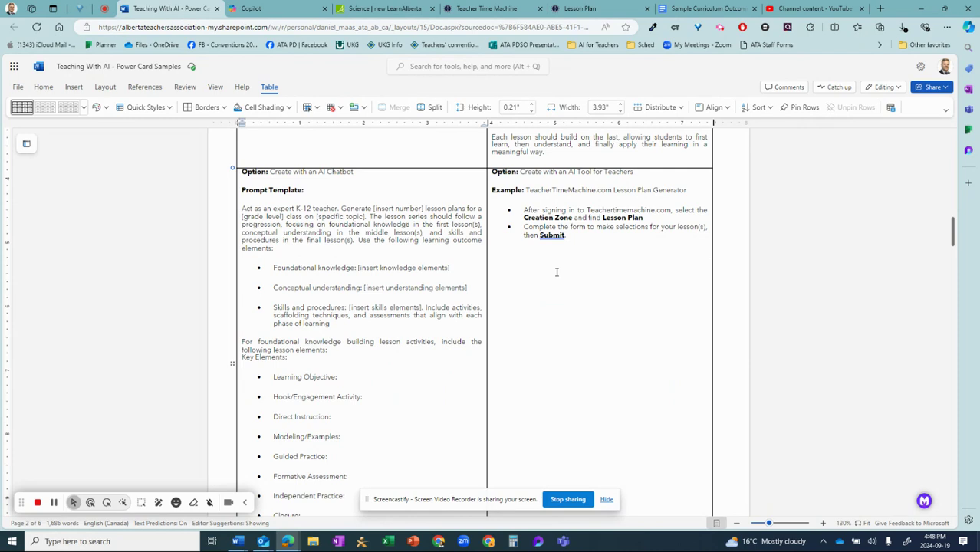
Step: Switch to Teacher Time Machine and open the Lesson Plan generator from the Creation Zone
{"action": "left_click", "coordinate": [490, 9]}
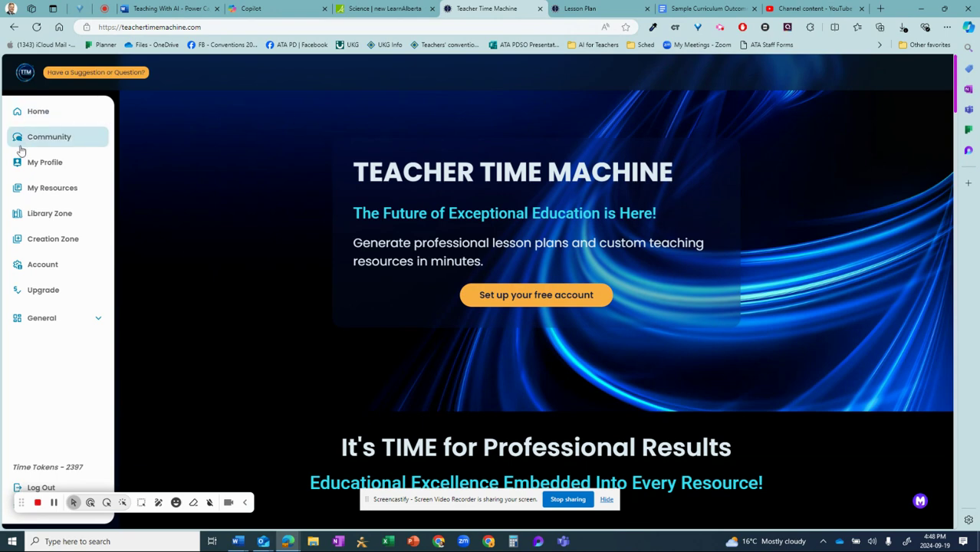
{"action": "left_click", "coordinate": [52, 241]}
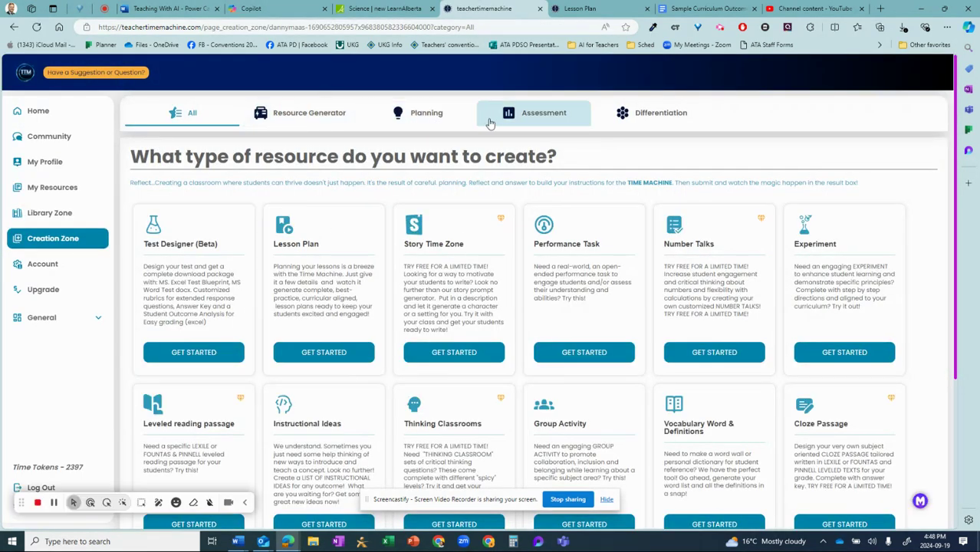
{"action": "left_click", "coordinate": [420, 115]}
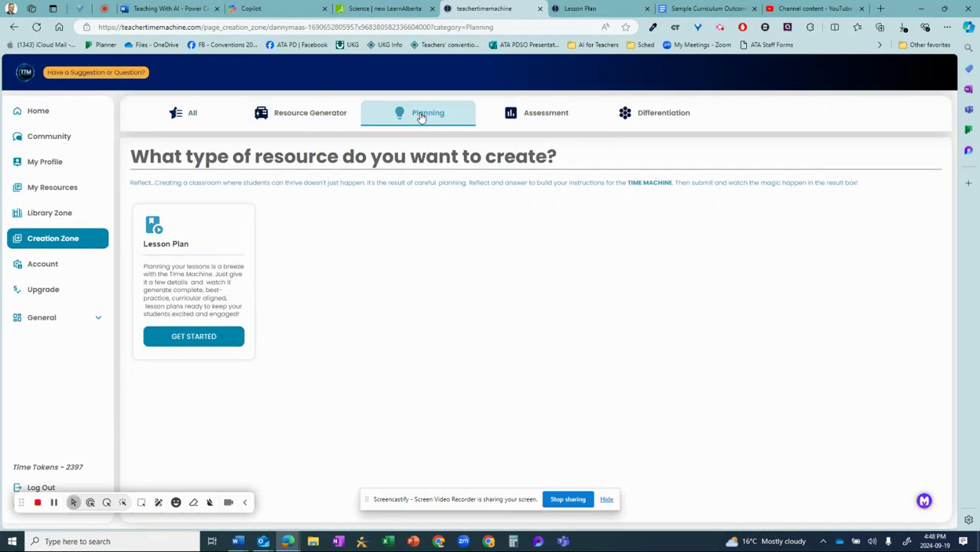
{"action": "left_click", "coordinate": [175, 125]}
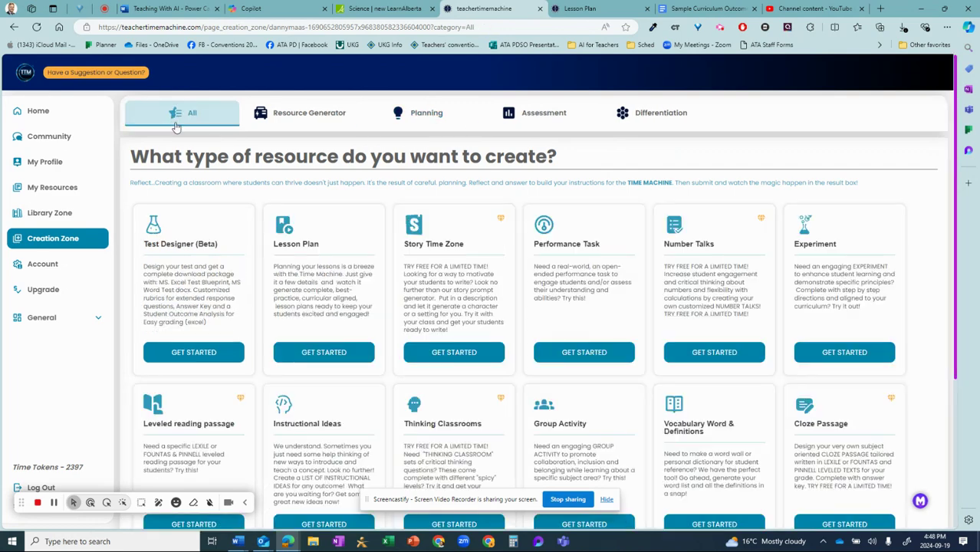
{"action": "left_click", "coordinate": [319, 353]}
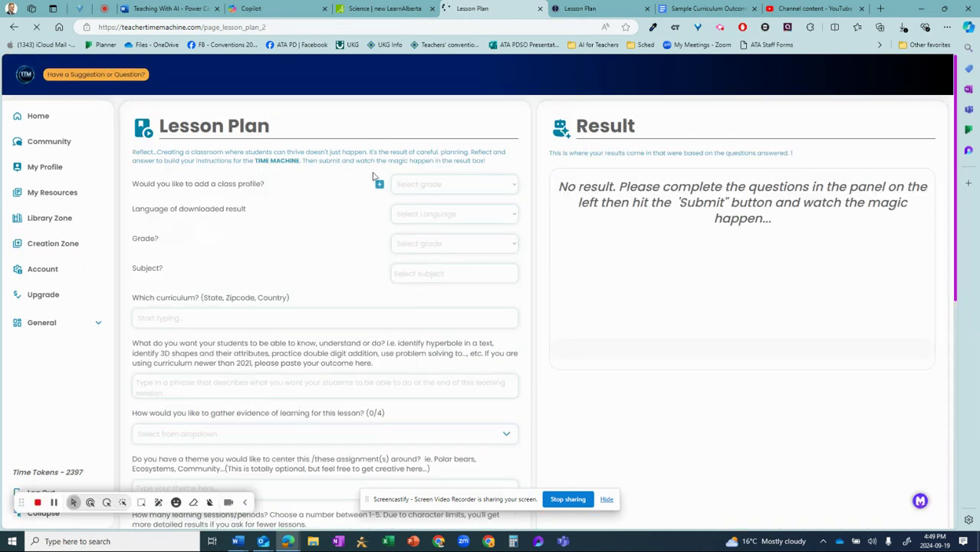
Step: Examine the questions in the Lesson Plan form and place the cursor in the curriculum field
{"action": "scroll", "coordinate": [363, 202], "scroll_direction": "down", "scroll_amount": 2}
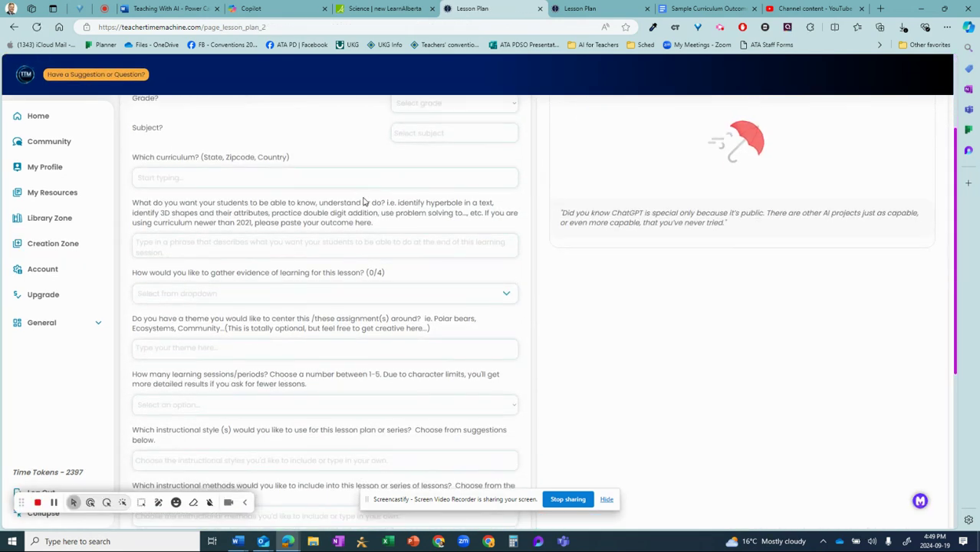
{"action": "scroll", "coordinate": [364, 201], "scroll_direction": "down", "scroll_amount": 1}
{"action": "scroll", "coordinate": [364, 198], "scroll_direction": "down", "scroll_amount": 2}
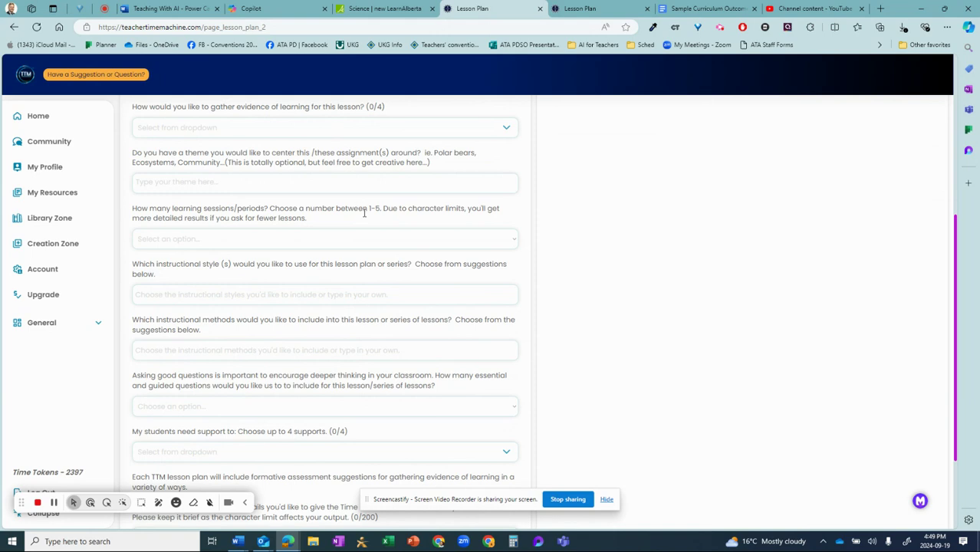
{"action": "scroll", "coordinate": [364, 242], "scroll_direction": "up", "scroll_amount": 5}
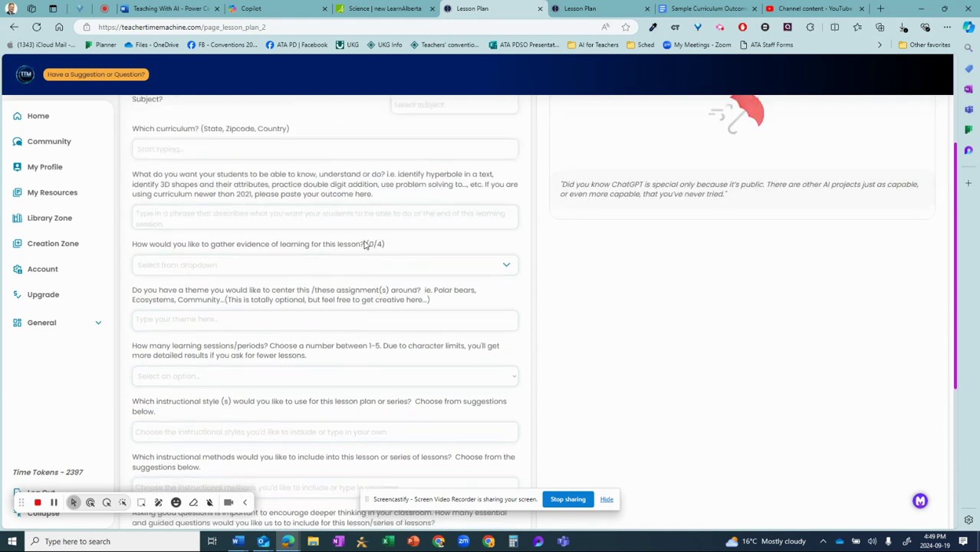
{"action": "scroll", "coordinate": [363, 242], "scroll_direction": "up", "scroll_amount": 1}
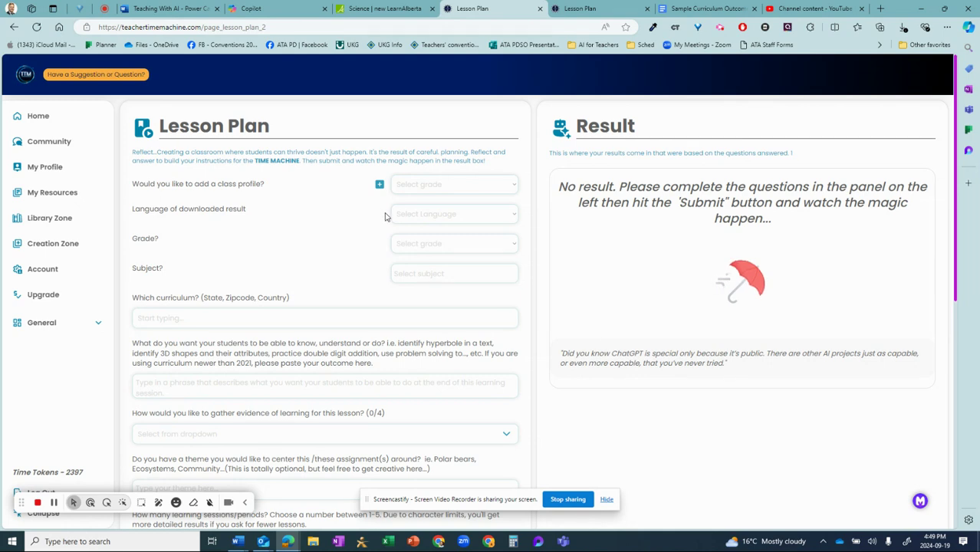
{"action": "scroll", "coordinate": [389, 214], "scroll_direction": "down", "scroll_amount": 2}
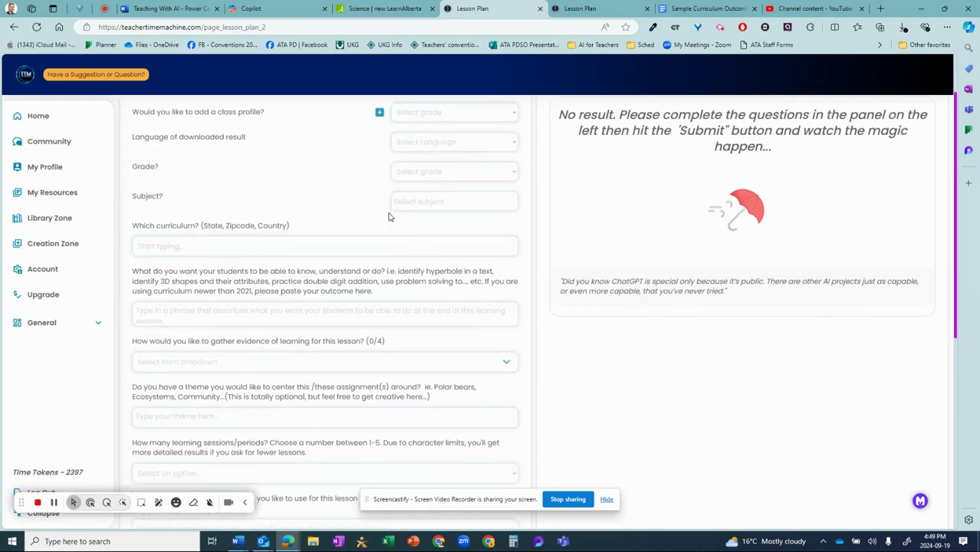
{"action": "left_click", "coordinate": [185, 217]}
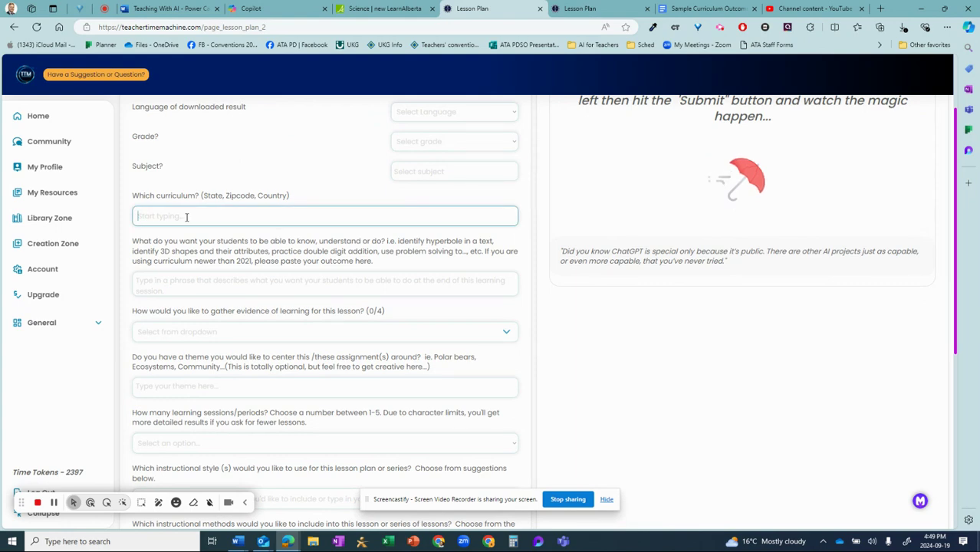
Step: Set the curriculum to Alberta, Canada and place the cursor in the student learning outcome field
{"action": "type", "text": "alber"}
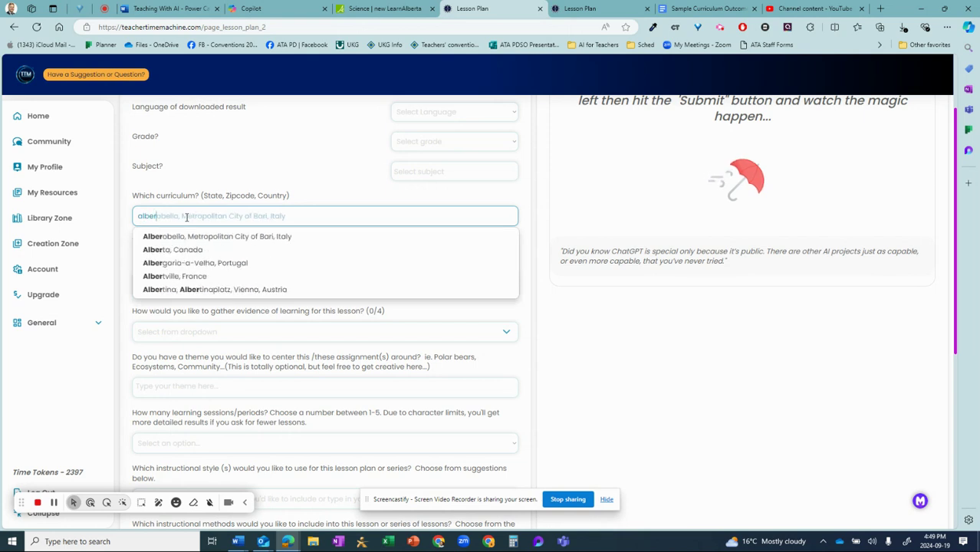
{"action": "type", "text": "t"}
{"action": "left_click", "coordinate": [187, 238]}
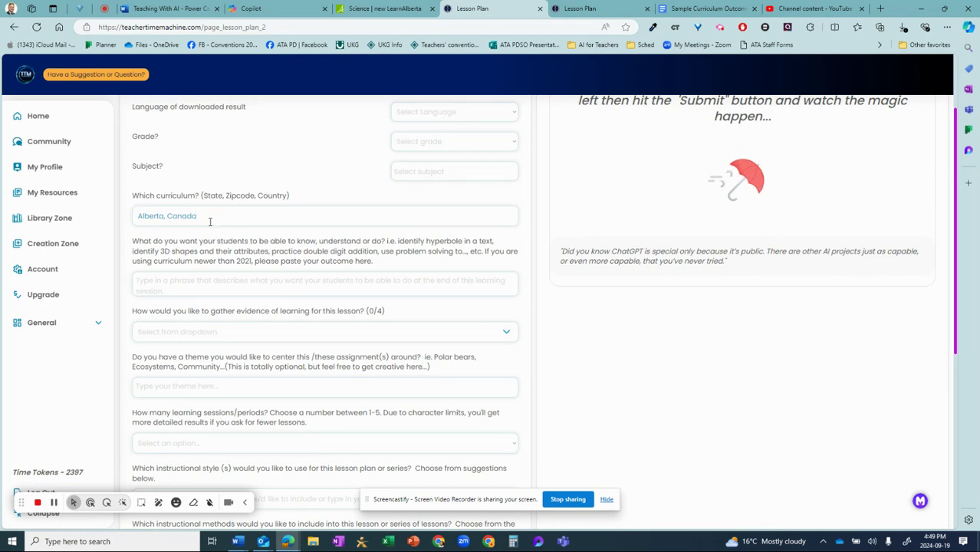
{"action": "left_click", "coordinate": [191, 284]}
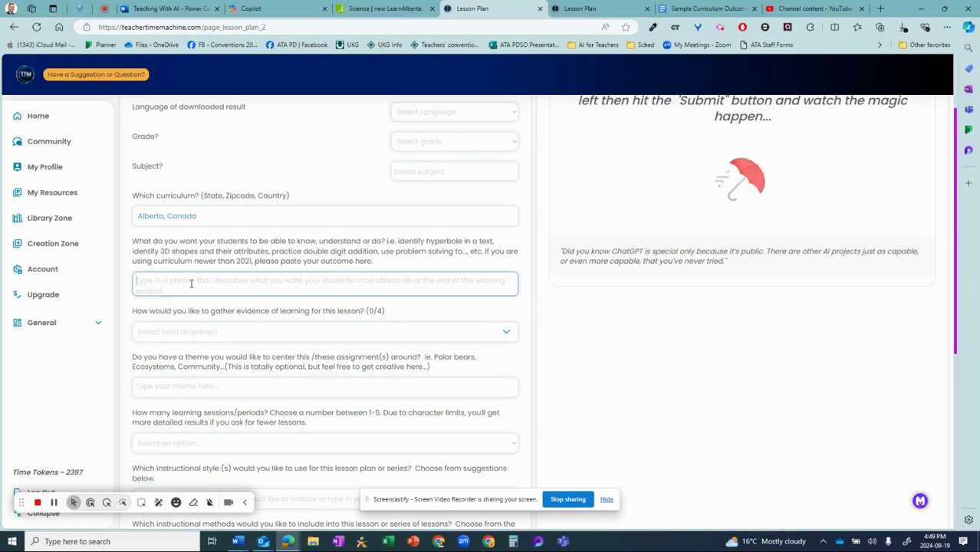
Step: Switch to the pre-filled Lesson Plan form and review its grade, subject, curriculum and learning outcome answers
{"action": "left_click", "coordinate": [571, 11]}
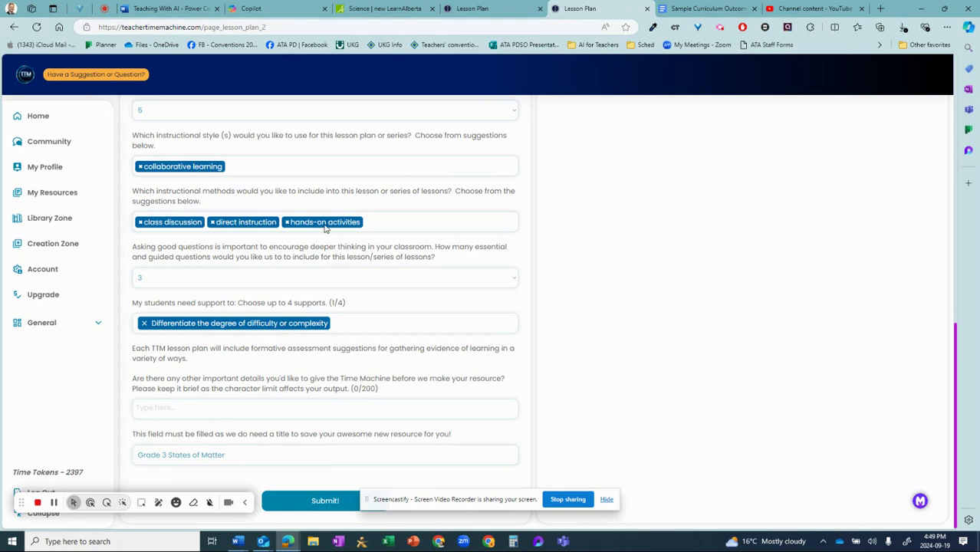
{"action": "scroll", "coordinate": [253, 186], "scroll_direction": "up", "scroll_amount": 4}
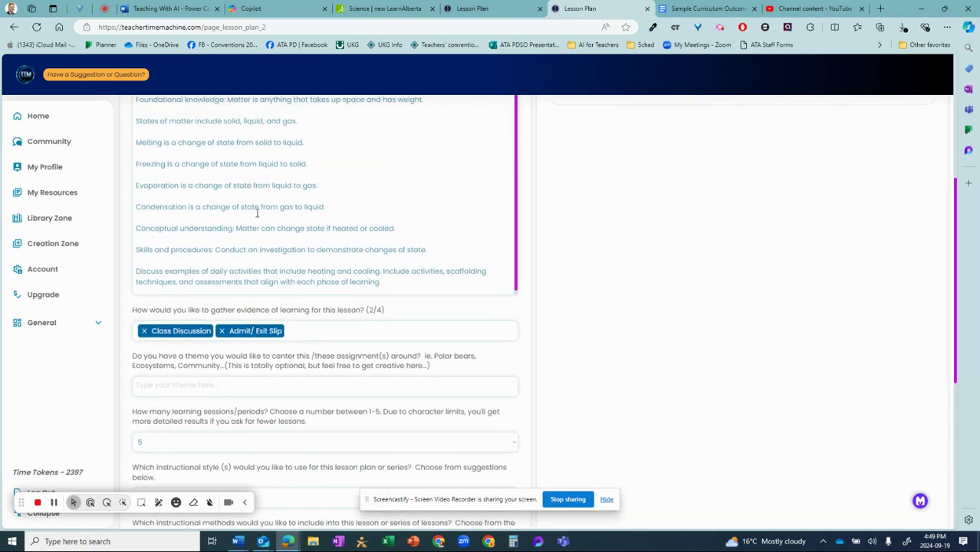
{"action": "scroll", "coordinate": [343, 321], "scroll_direction": "up", "scroll_amount": 4}
{"action": "scroll", "coordinate": [312, 345], "scroll_direction": "down", "scroll_amount": 1}
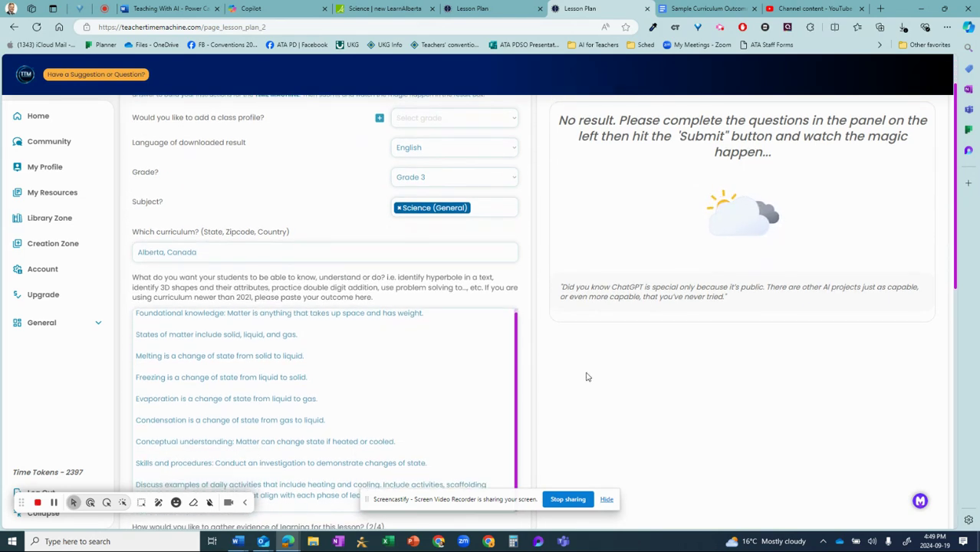
{"action": "scroll", "coordinate": [586, 376], "scroll_direction": "down", "scroll_amount": 2}
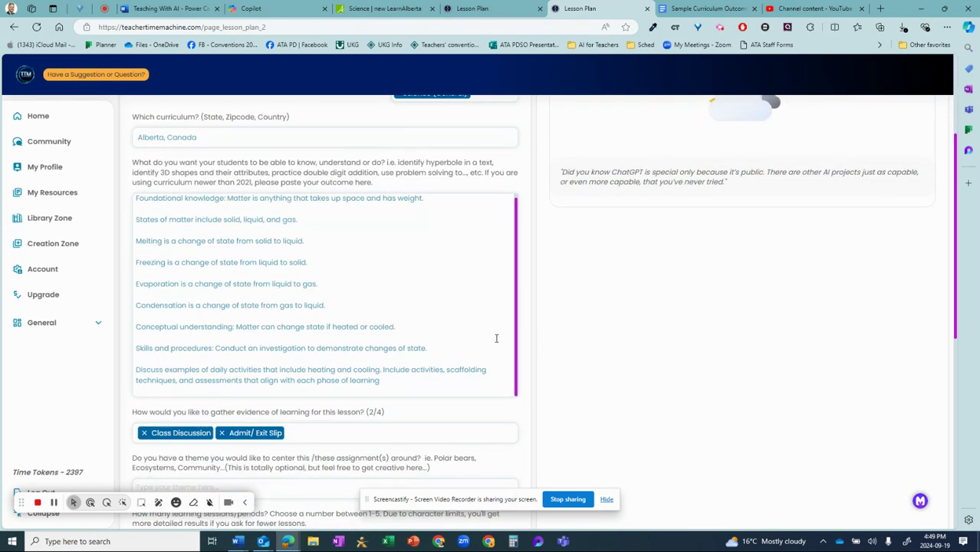
{"action": "scroll", "coordinate": [496, 336], "scroll_direction": "down", "scroll_amount": 4}
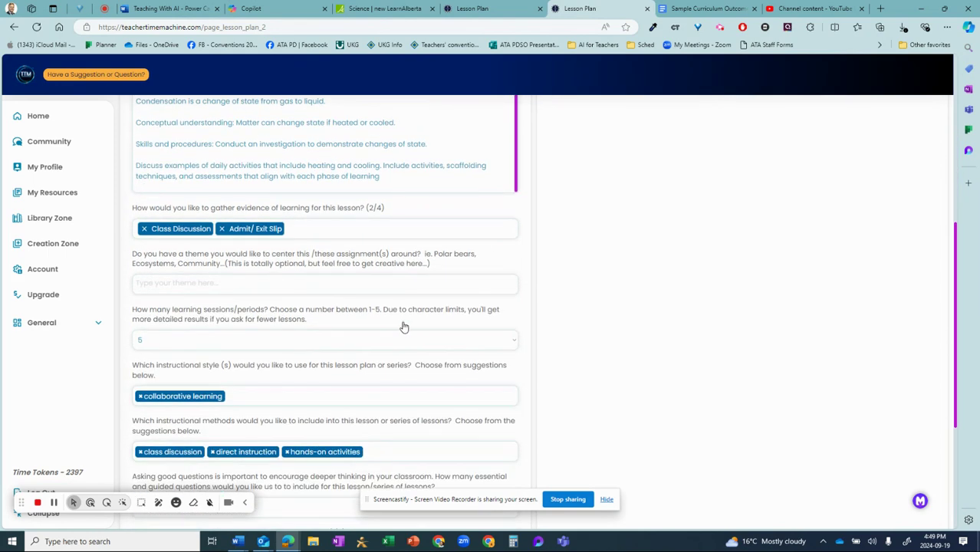
Step: Look through the options for gathering evidence of learning, expanding the Observation category
{"action": "left_click", "coordinate": [318, 235]}
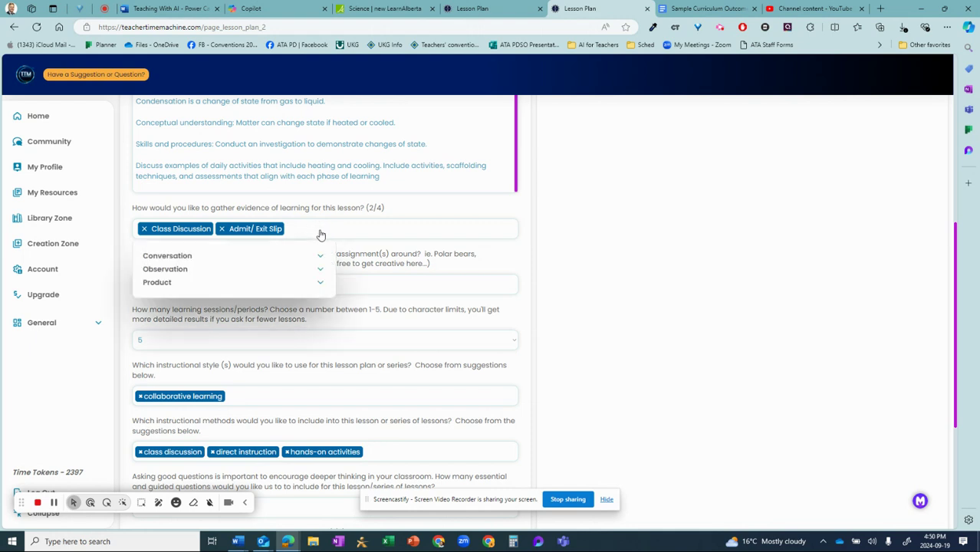
{"action": "left_click", "coordinate": [321, 274]}
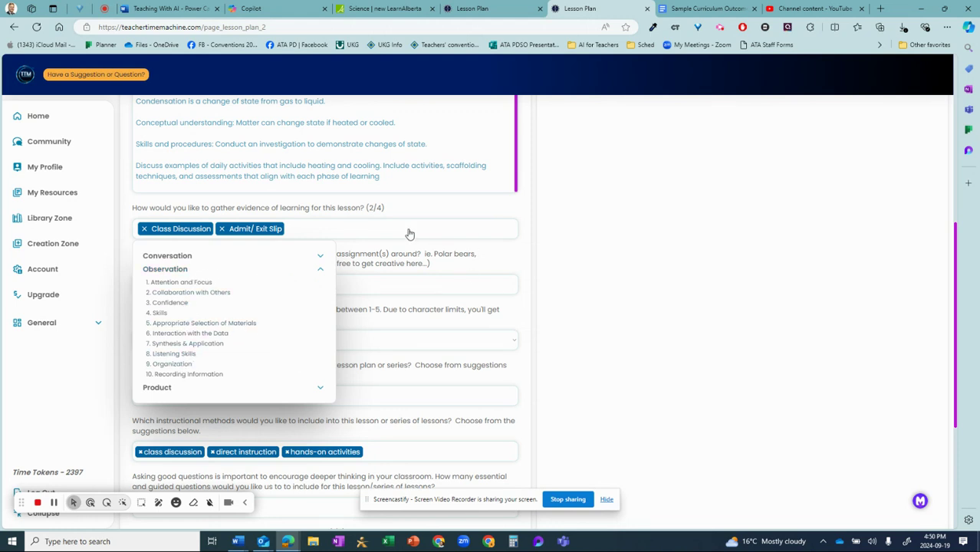
{"action": "left_click", "coordinate": [502, 262]}
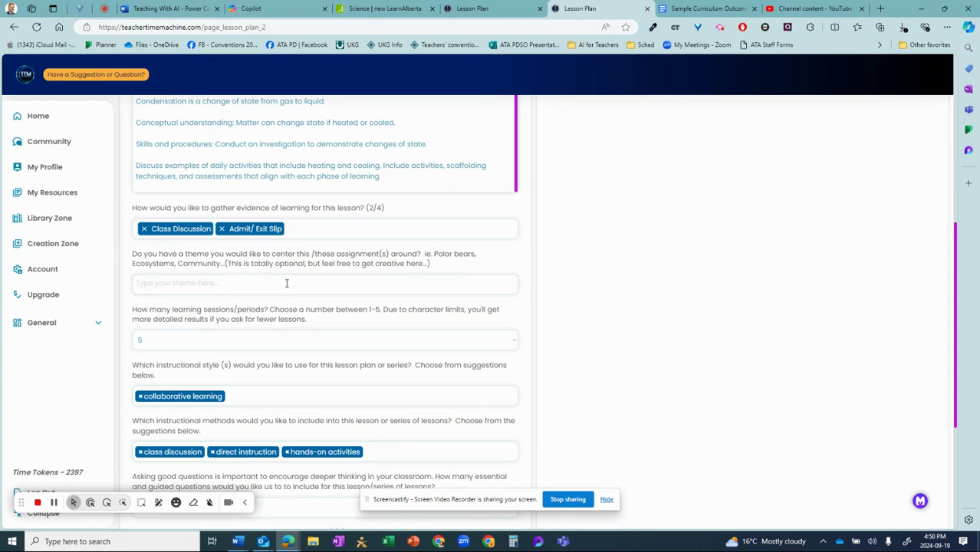
Step: Check the choices for the number of learning sessions and review the instructional style, methods, guiding question and support answers
{"action": "left_click", "coordinate": [238, 342]}
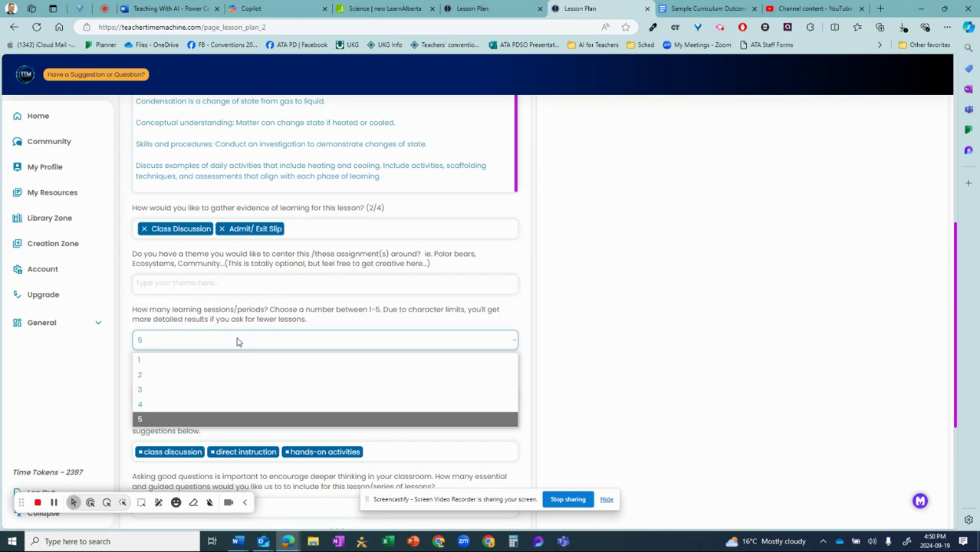
{"action": "left_click", "coordinate": [237, 342]}
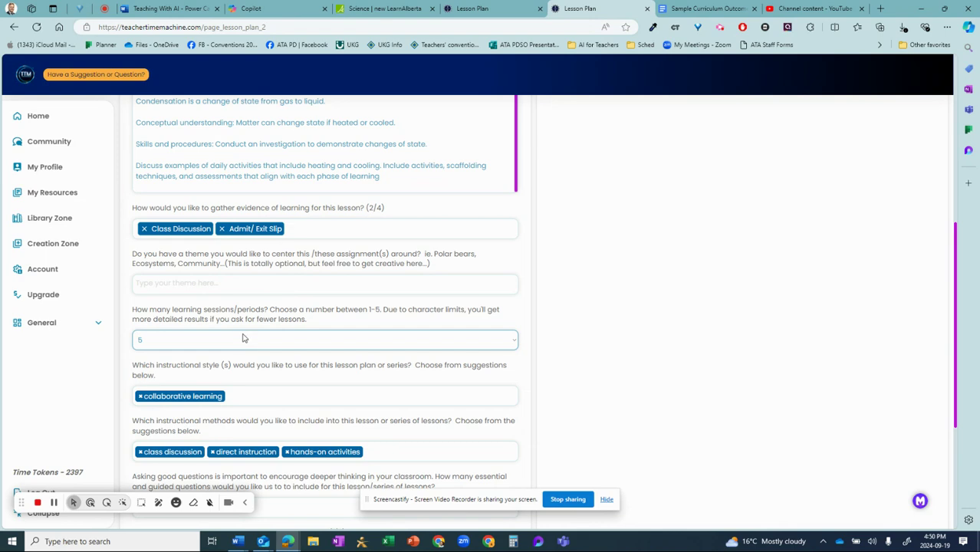
{"action": "scroll", "coordinate": [242, 342], "scroll_direction": "down", "scroll_amount": 1}
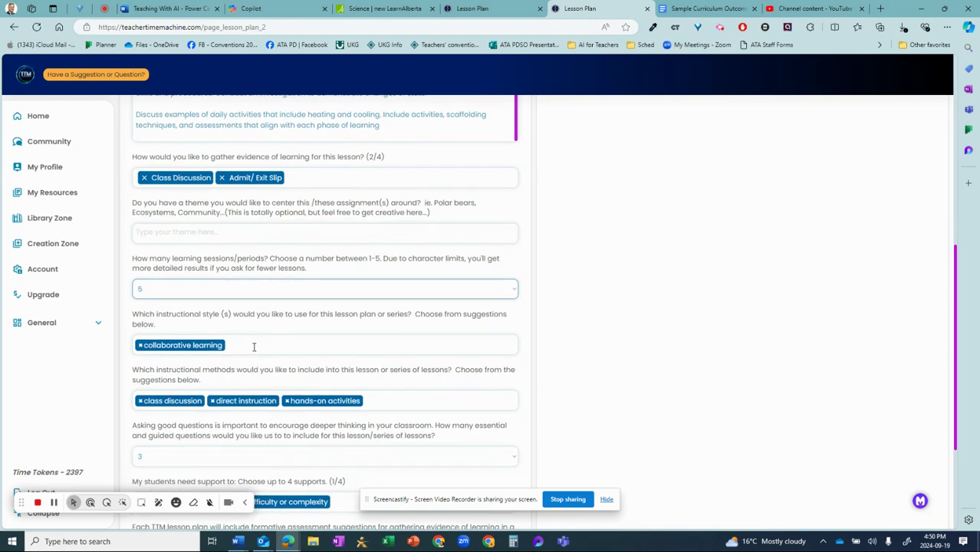
{"action": "scroll", "coordinate": [253, 347], "scroll_direction": "down", "scroll_amount": 2}
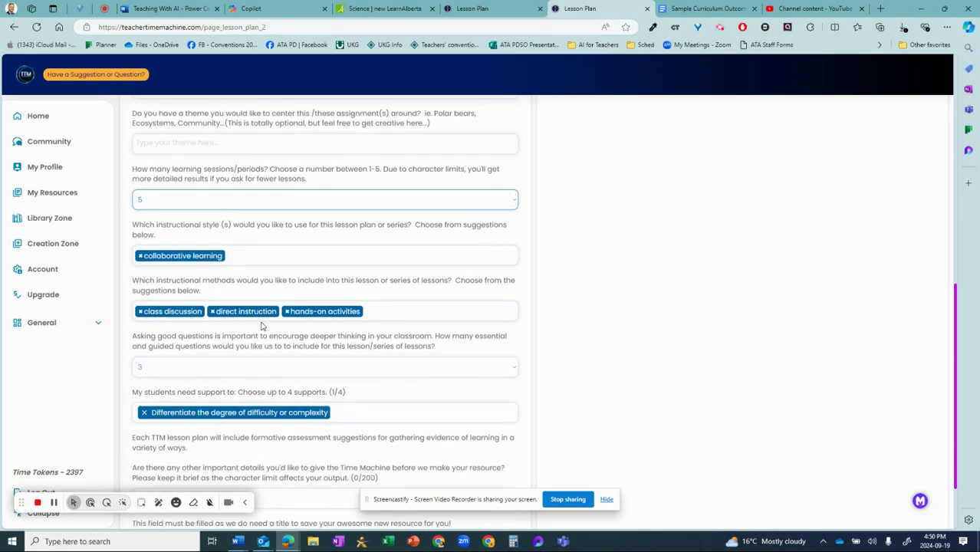
{"action": "scroll", "coordinate": [259, 322], "scroll_direction": "down", "scroll_amount": 1}
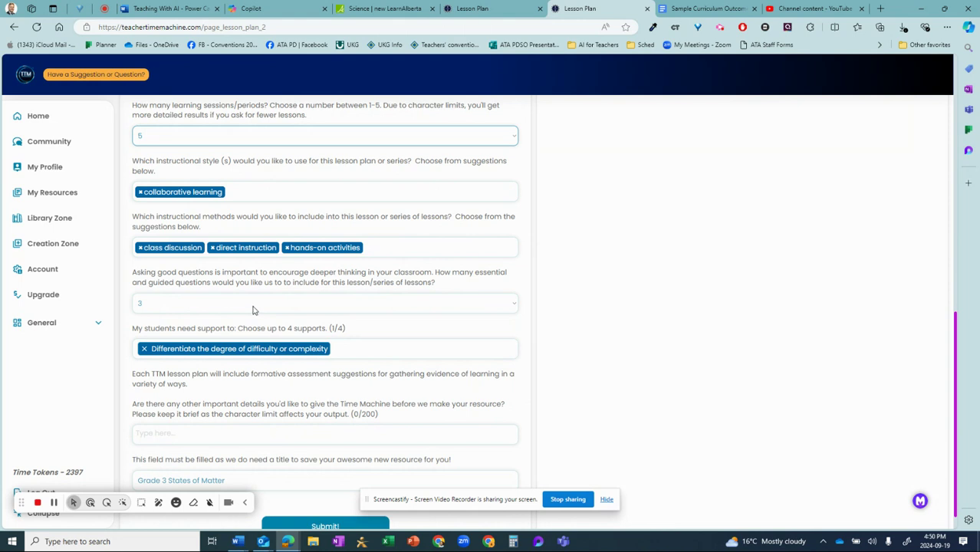
{"action": "scroll", "coordinate": [253, 310], "scroll_direction": "down", "scroll_amount": 1}
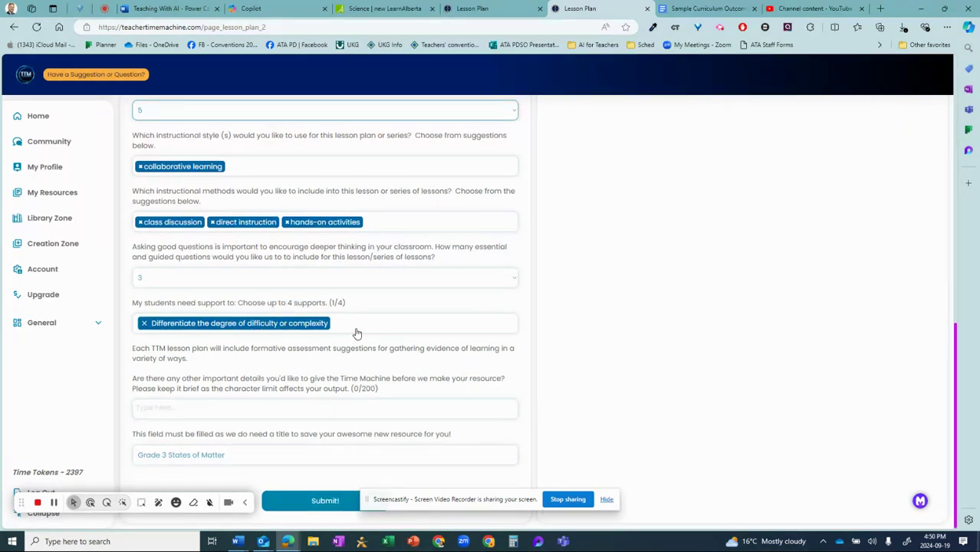
Step: Look over the student support categories and submit the completed Grade 3 States of Matter lesson plan form
{"action": "left_click", "coordinate": [359, 328]}
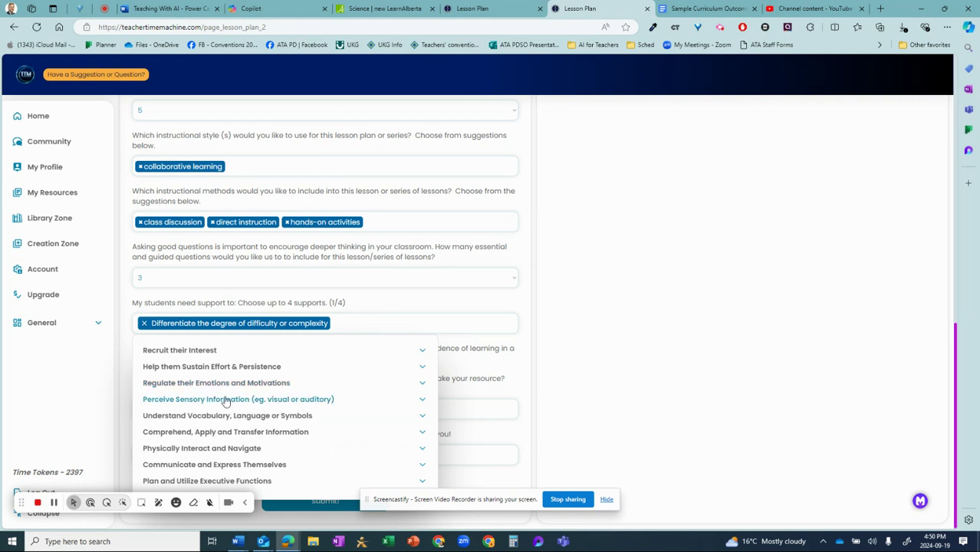
{"action": "left_click", "coordinate": [487, 313]}
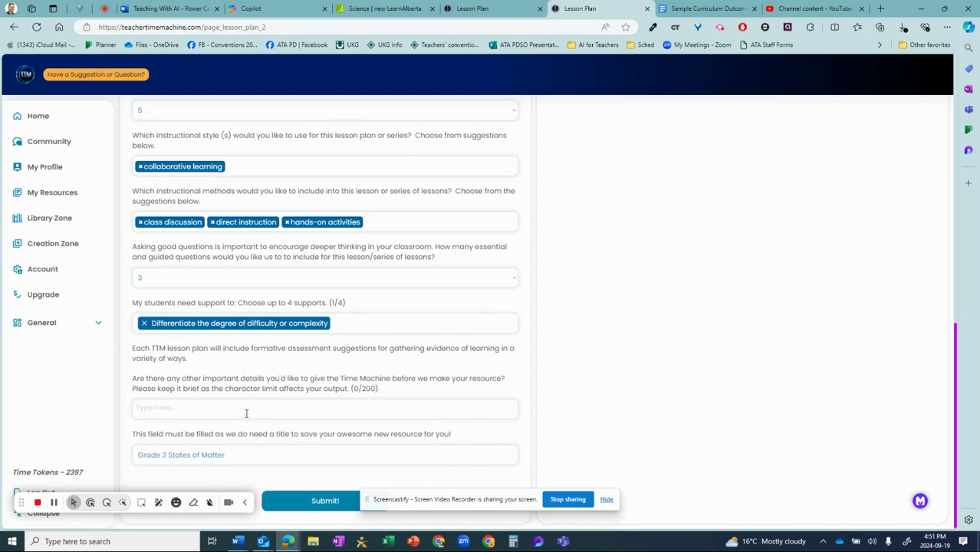
{"action": "left_click", "coordinate": [314, 498]}
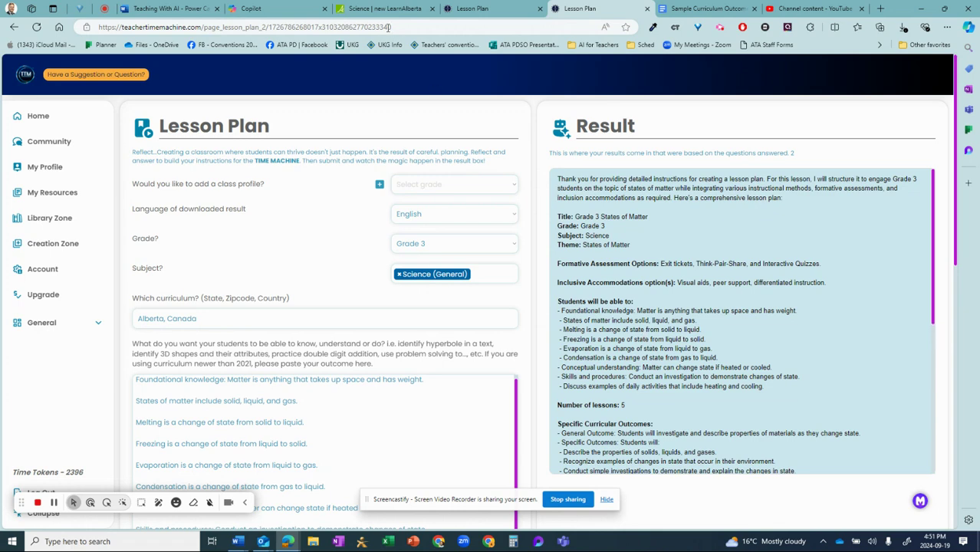
Step: Switch to Copilot and review the generated states of matter lessons back up to the original prompt
{"action": "left_click", "coordinate": [281, 8]}
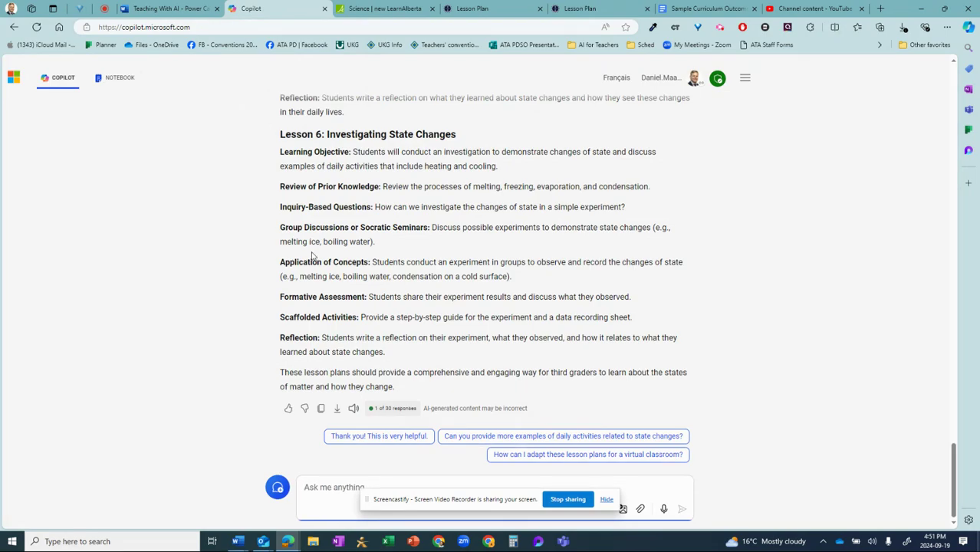
{"action": "scroll", "coordinate": [332, 234], "scroll_direction": "up", "scroll_amount": 5}
{"action": "scroll", "coordinate": [332, 234], "scroll_direction": "up", "scroll_amount": 15}
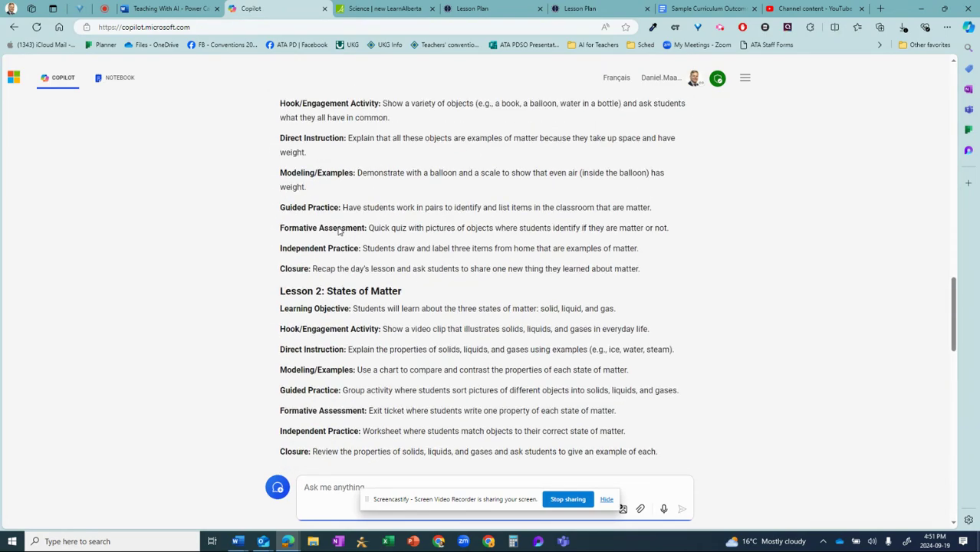
{"action": "scroll", "coordinate": [319, 163], "scroll_direction": "up", "scroll_amount": 12}
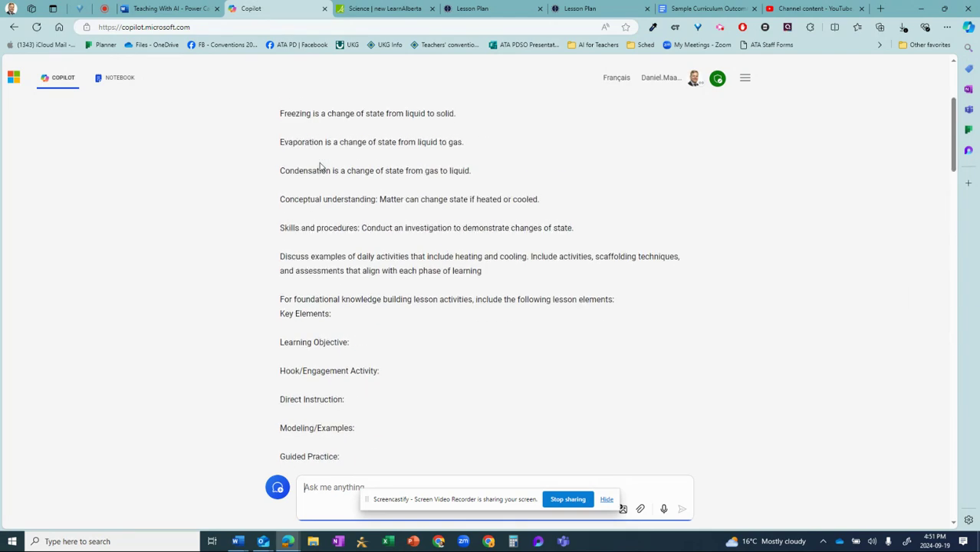